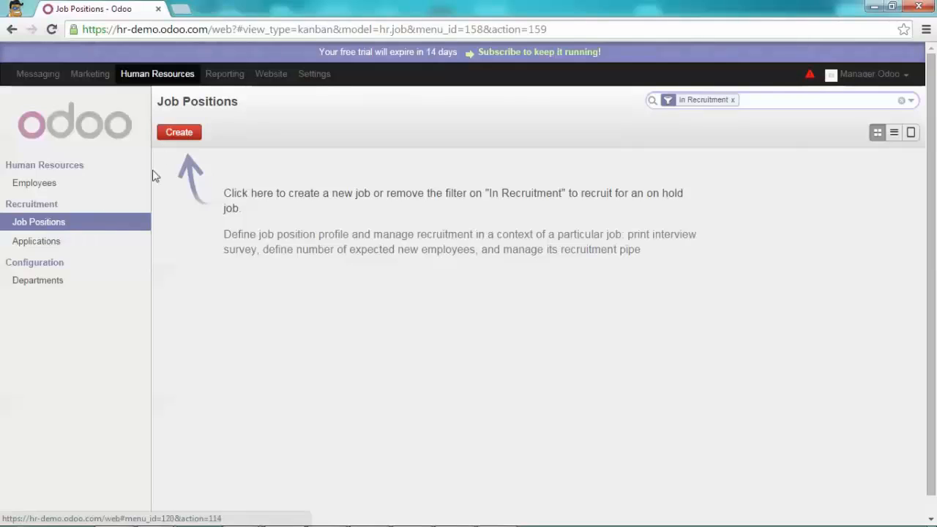
# - Create a job position named "Functionnal Consultant" and assign it to the Support department
pyautogui.click(178, 135)
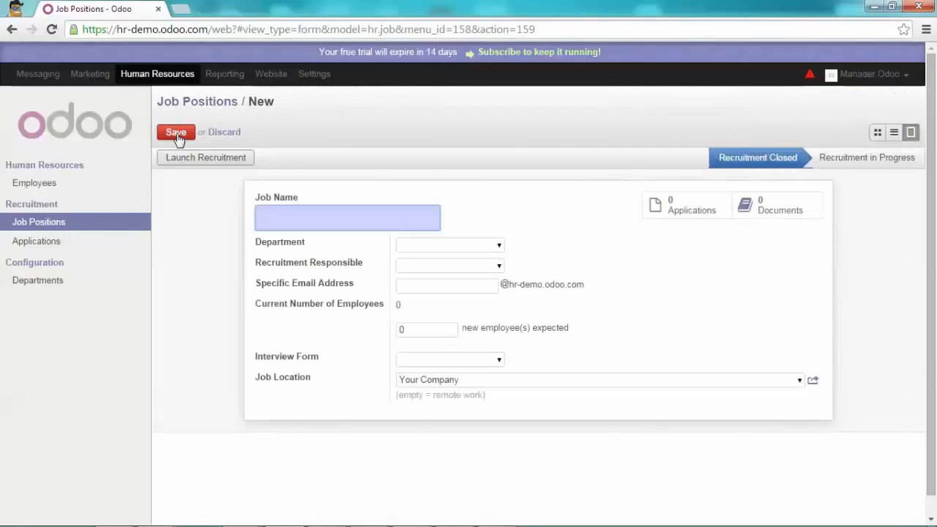
pyautogui.write('Function')
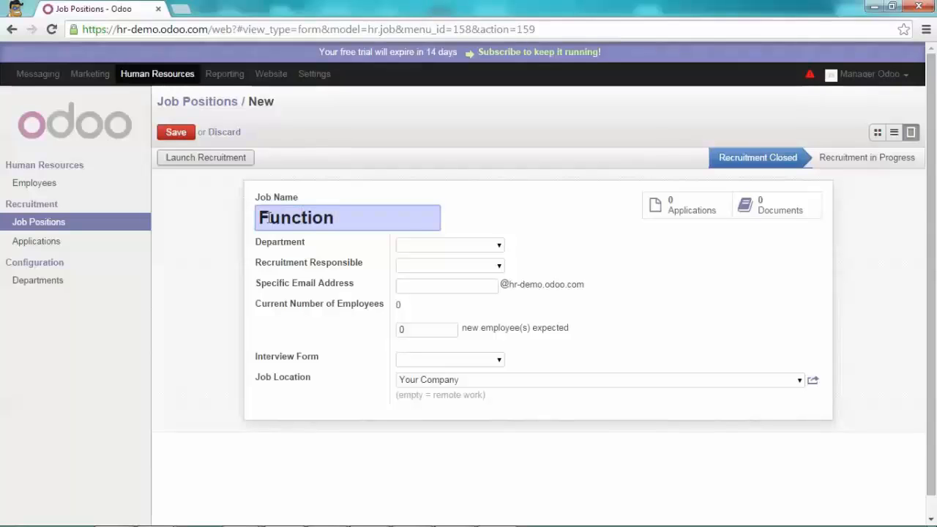
pyautogui.write('nal Co')
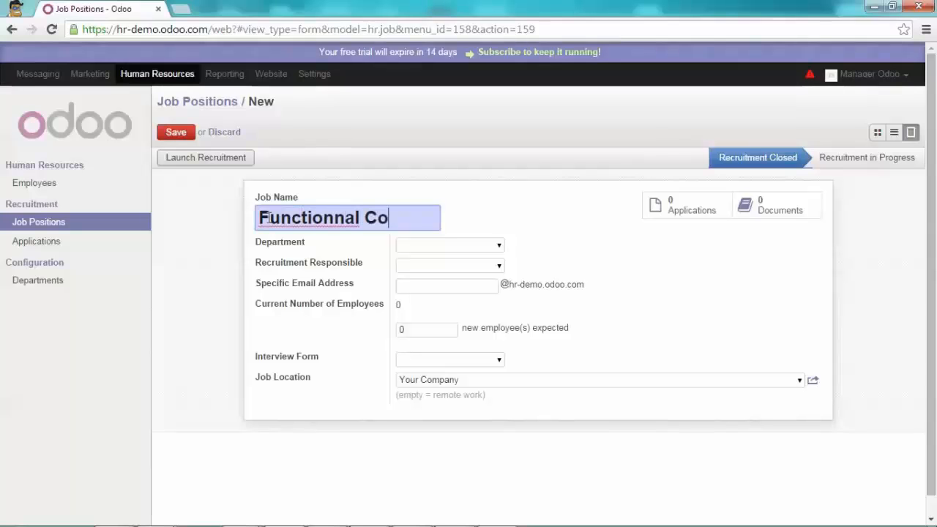
pyautogui.write('nsultant')
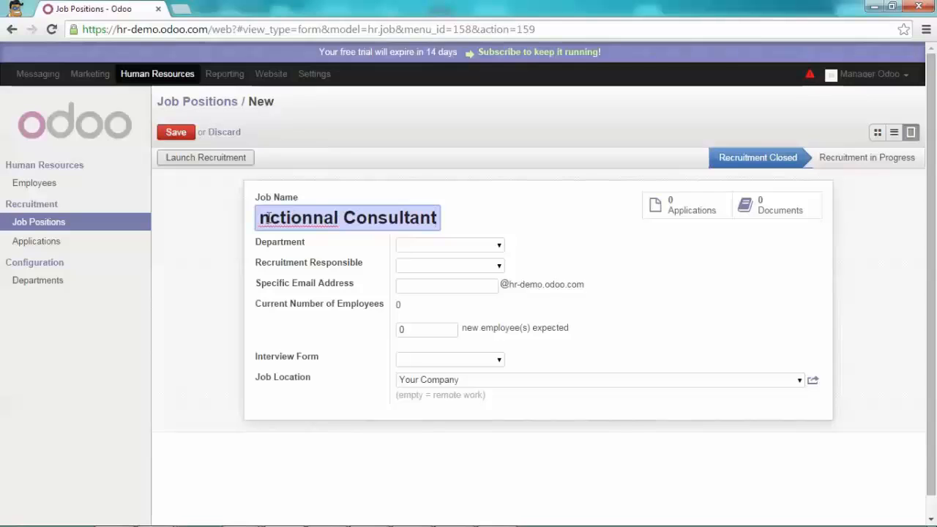
pyautogui.click(499, 245)
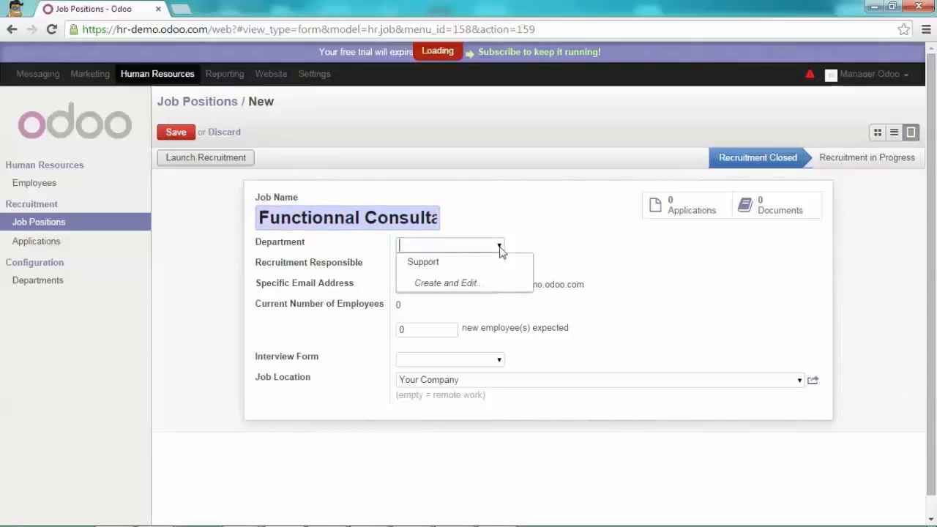
pyautogui.click(437, 262)
# - Set the recruitment responsible to Manager Odoo and the position's specific email alias to "functionnal-job"
pyautogui.click(499, 266)
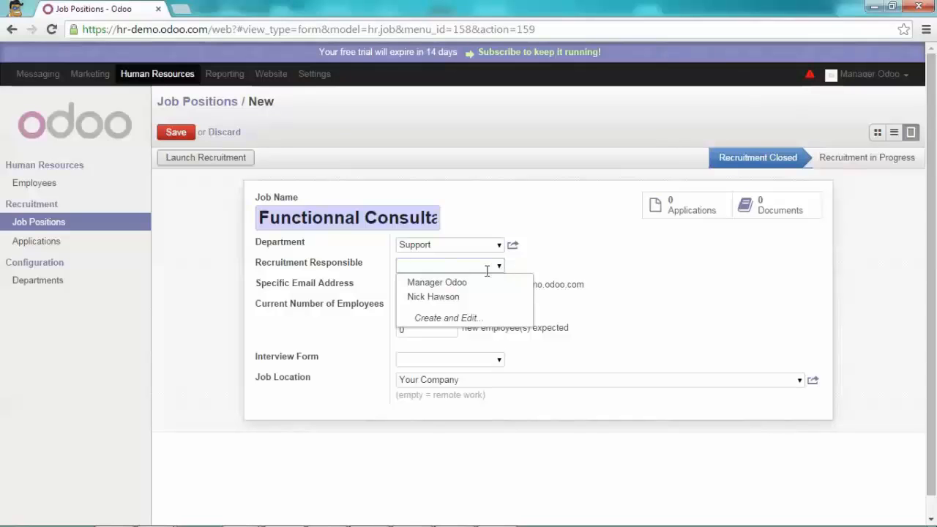
pyautogui.click(445, 284)
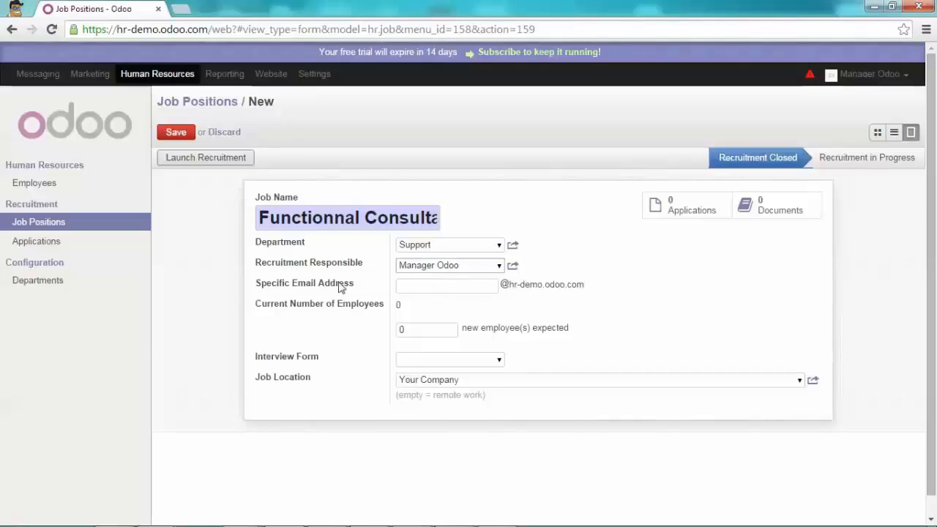
pyautogui.moveTo(338, 287)
pyautogui.click(435, 286)
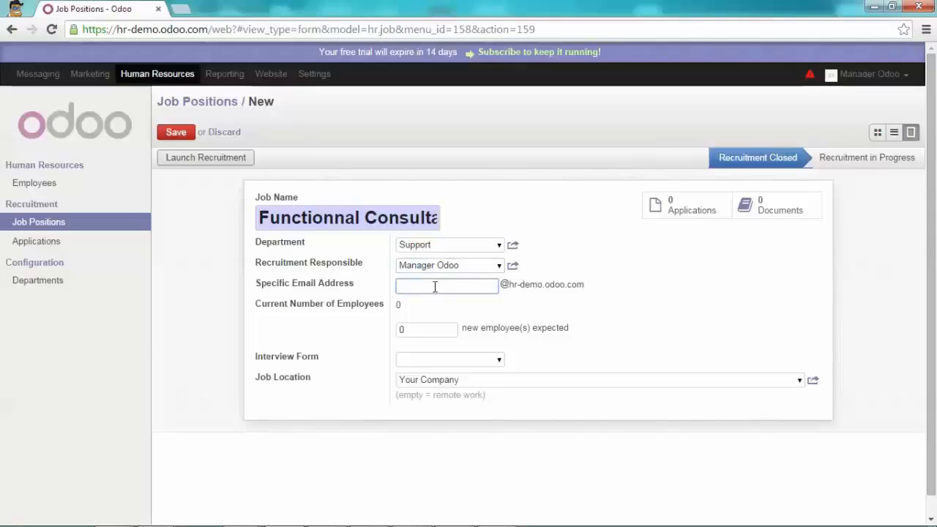
pyautogui.write('functionnal-job')
# - Set 2 new employees expected and select Recruitment Form as the interview form for the Functionnal Consultant position
pyautogui.click(412, 330)
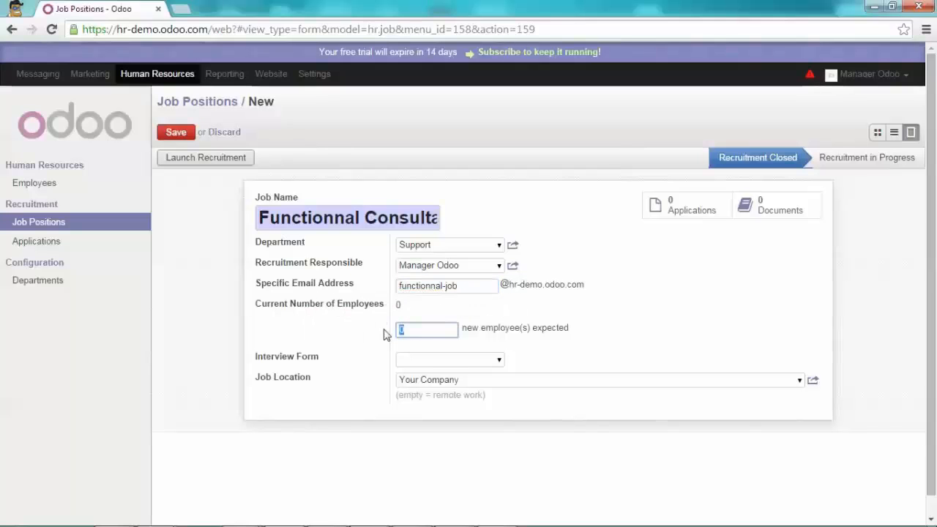
pyautogui.write('2')
pyautogui.click(498, 360)
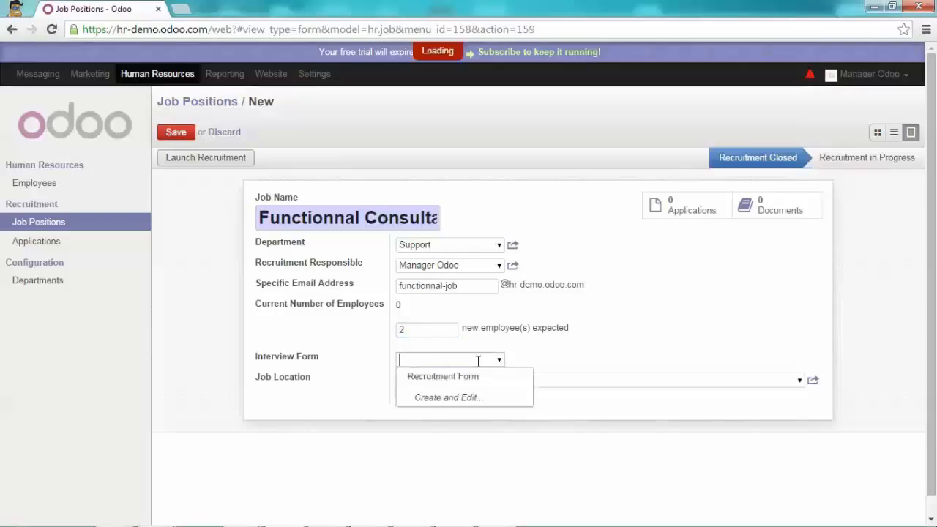
pyautogui.click(432, 377)
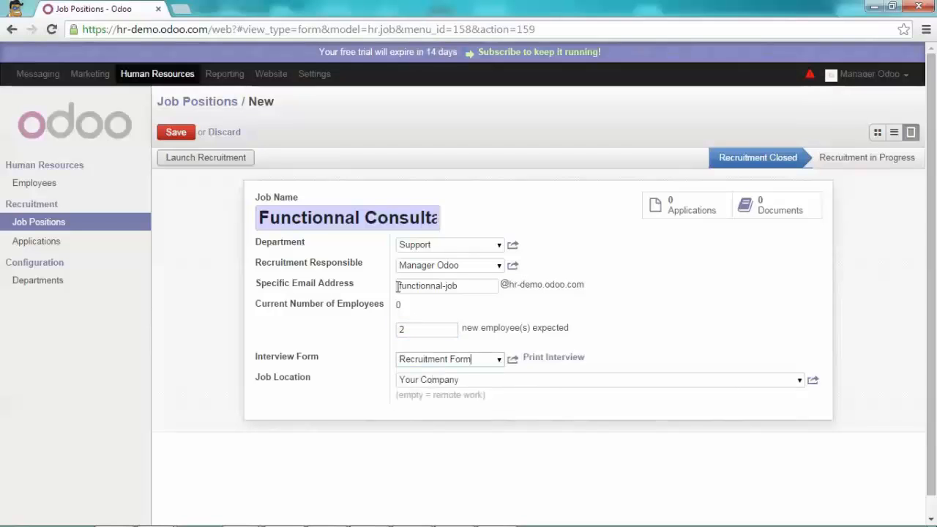
# - Launch recruitment for the Functionnal Consultant position and save it with the job description and requirements left empty
pyautogui.click(226, 159)
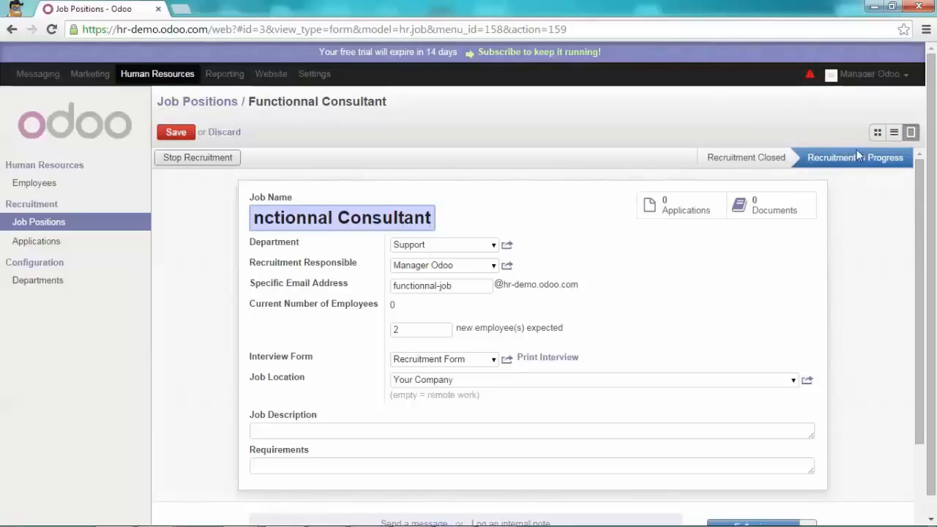
pyautogui.click(265, 433)
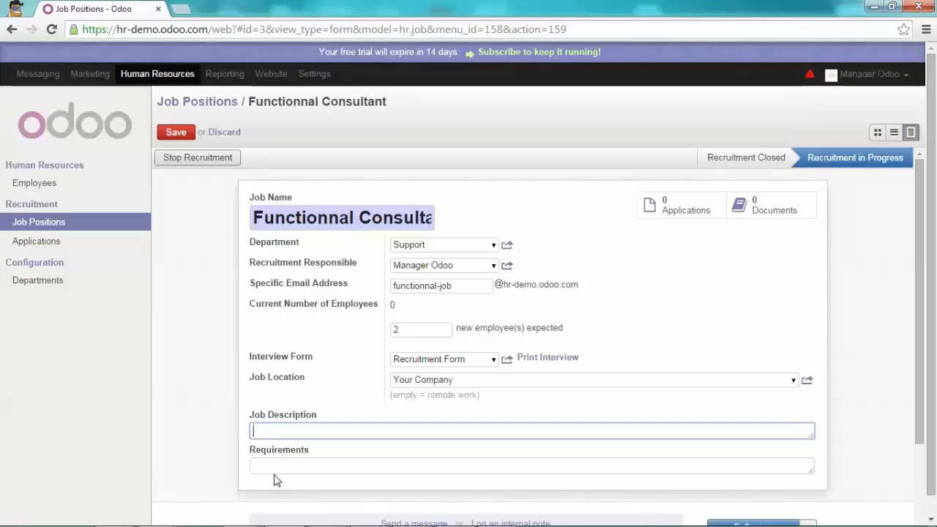
pyautogui.click(180, 132)
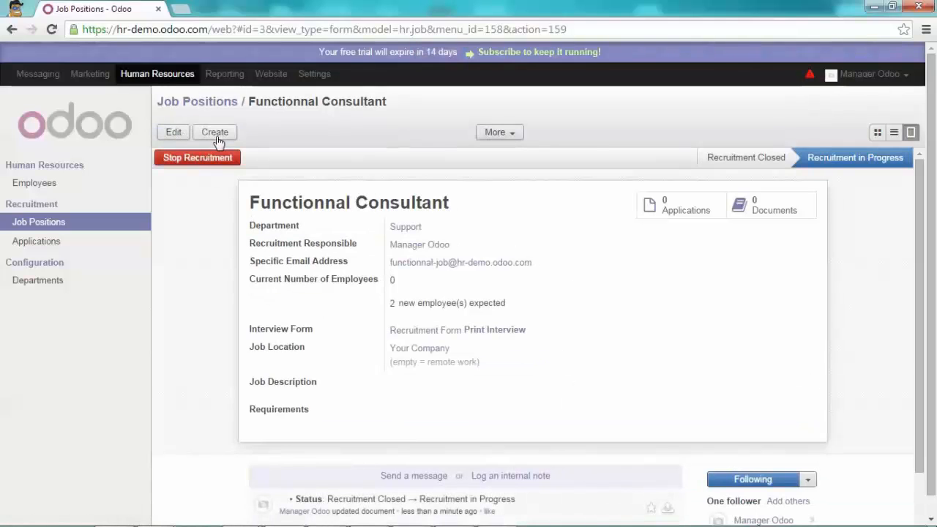
# - Create another job position named "Technical Consultant" and assign it to the Support department
pyautogui.click(217, 135)
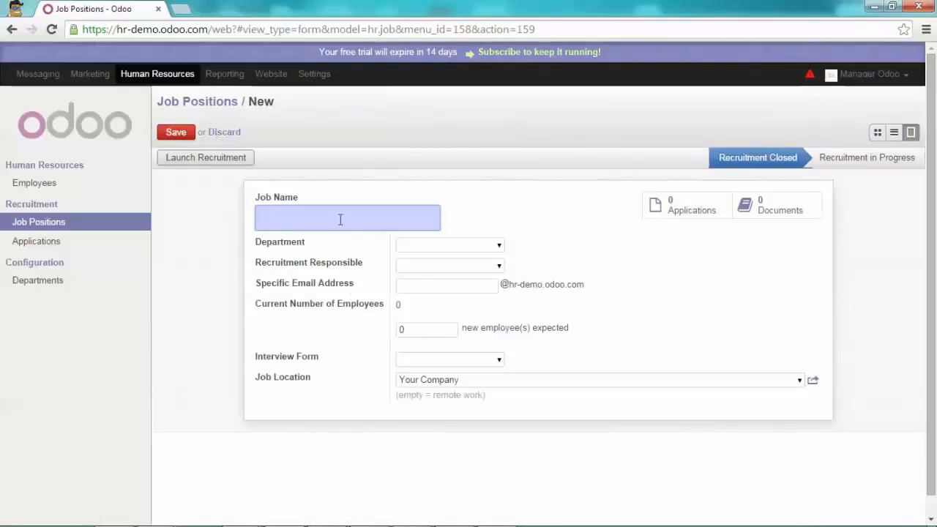
pyautogui.write('Technical ')
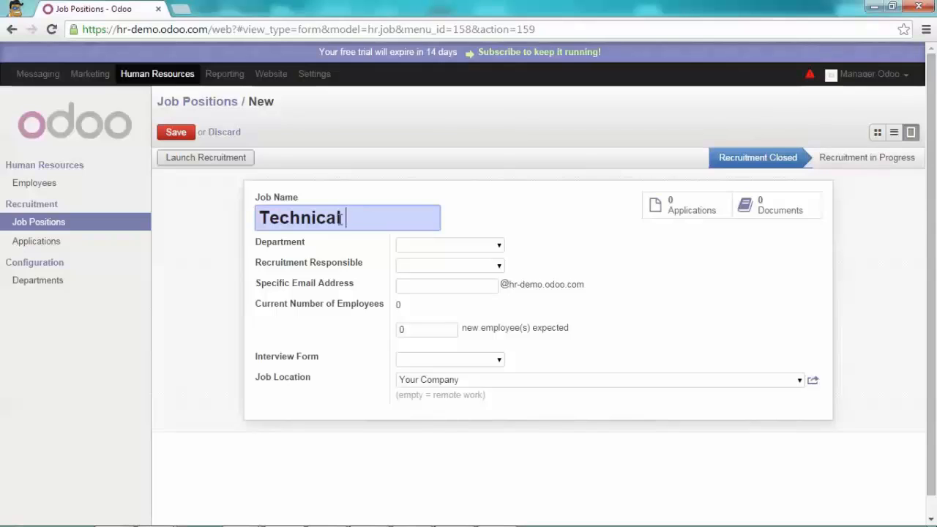
pyautogui.write('Consultant')
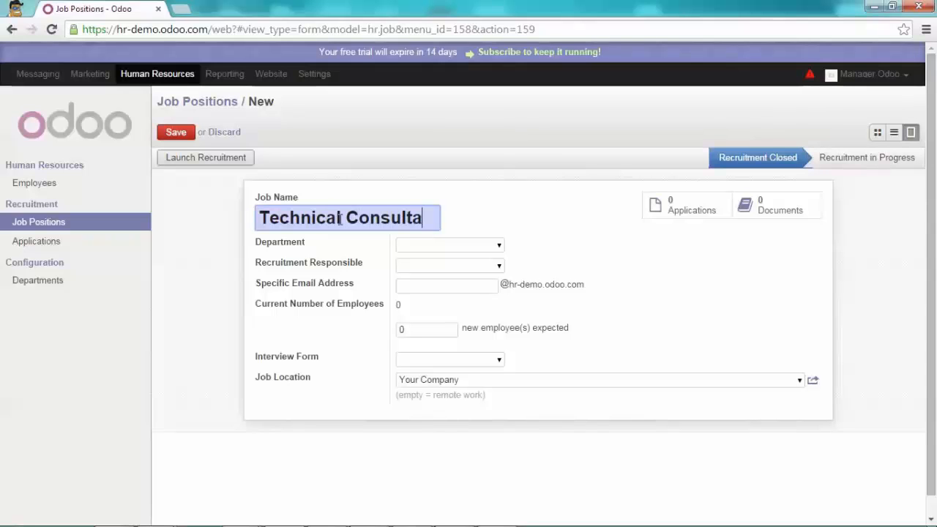
pyautogui.click(497, 245)
pyautogui.click(443, 265)
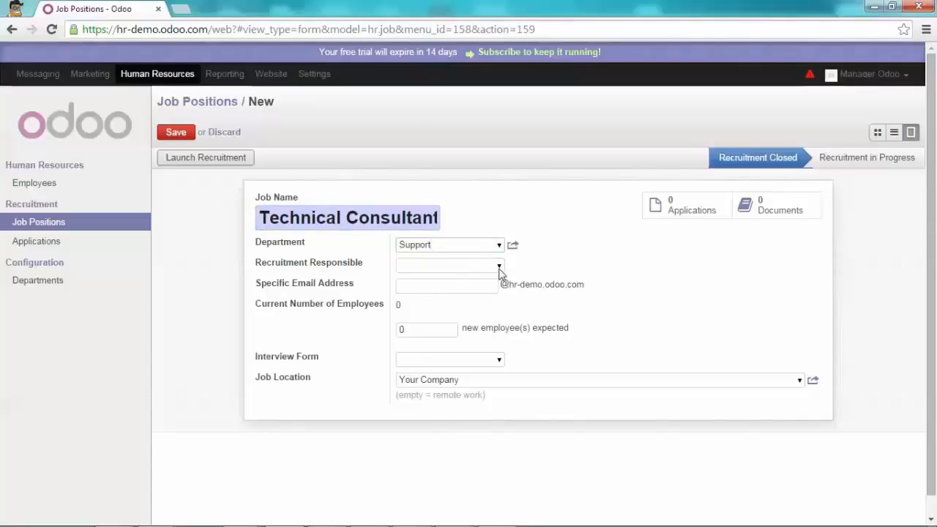
# - Set the recruitment responsible to Manager Odoo and the position's specific email alias to "Technical-job"
pyautogui.click(499, 266)
pyautogui.click(442, 282)
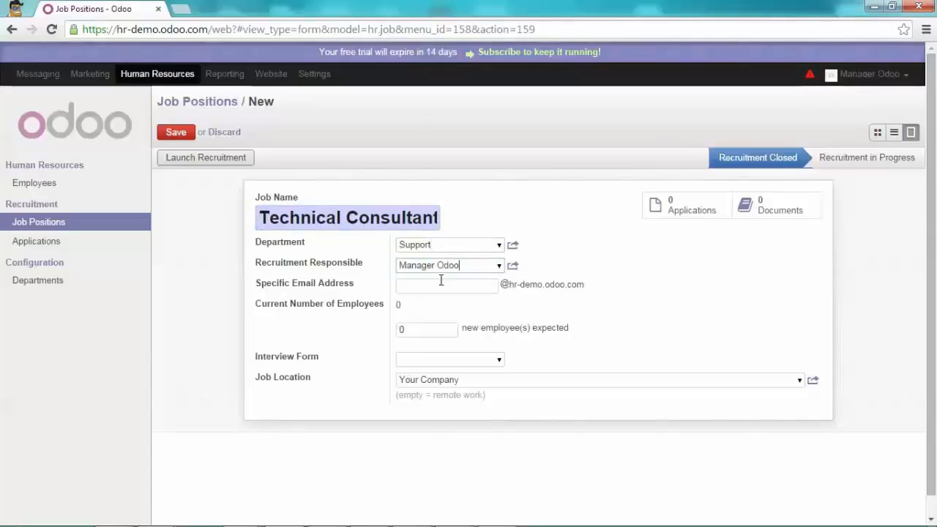
pyautogui.click(428, 282)
pyautogui.write('Techn')
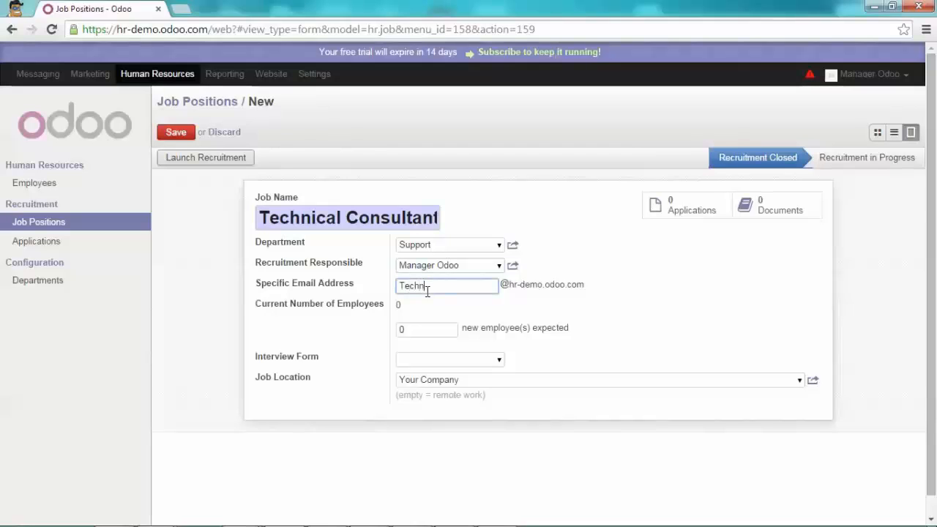
pyautogui.write('ical-job')
# - Set 2 new employees expected and select Recruitment Form as the interview form for the Technical Consultant position
pyautogui.doubleClick(410, 330)
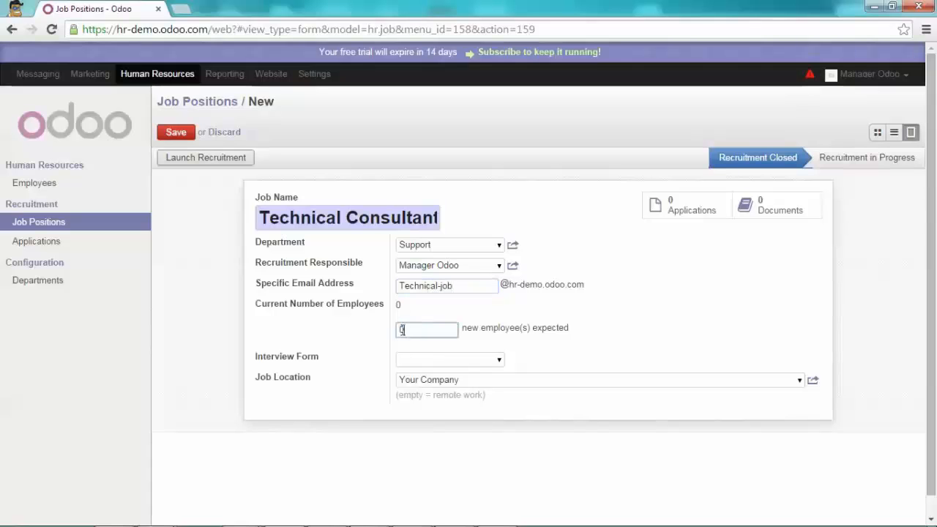
pyautogui.write('2')
pyautogui.click(498, 359)
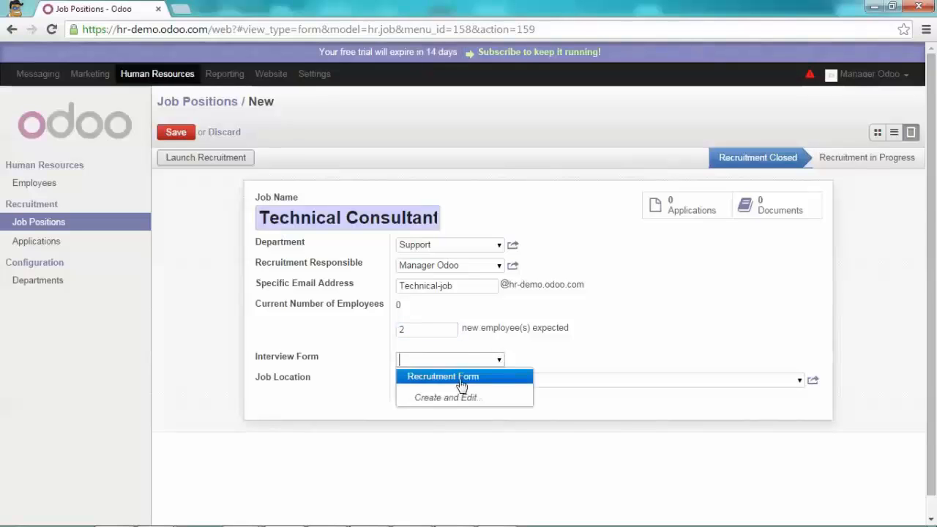
pyautogui.click(462, 384)
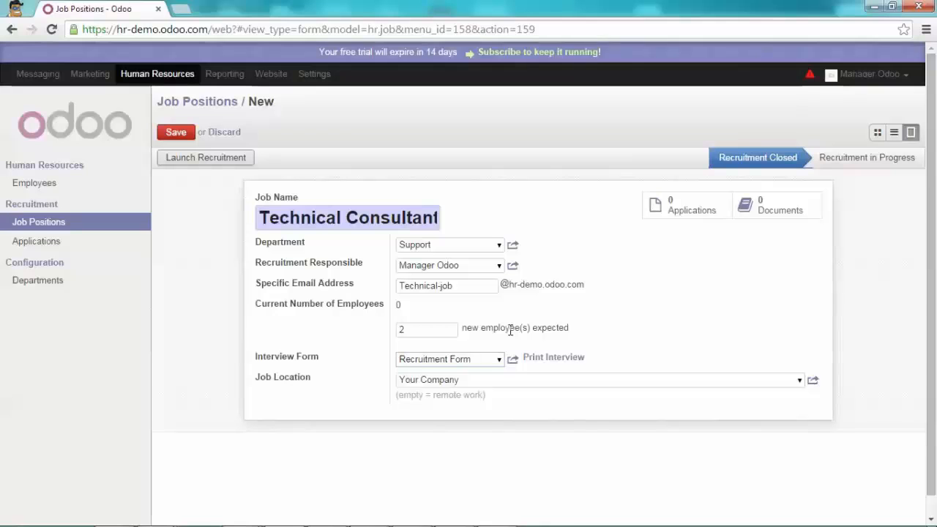
# - Open the printable interview for the Technical Consultant position and review the Recruitment Form's questions
pyautogui.click(553, 359)
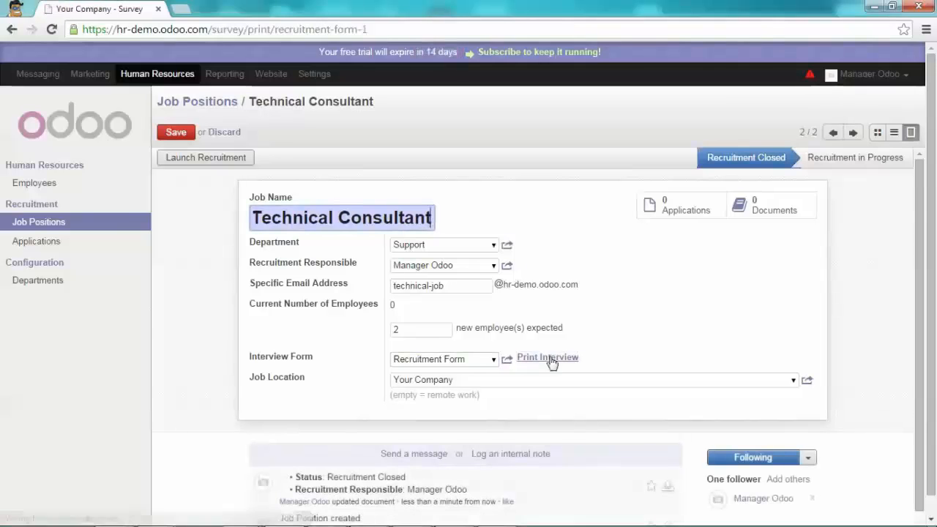
pyautogui.scroll(-3, 224, 265)
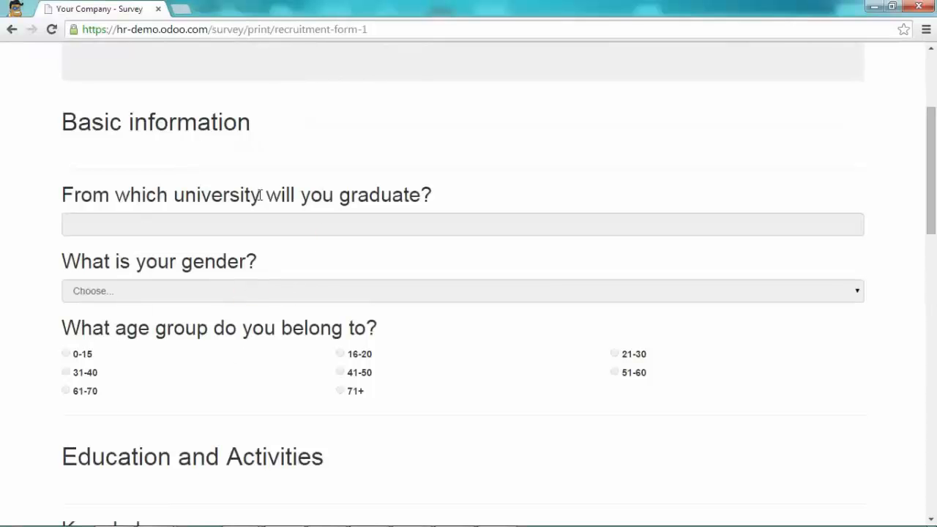
pyautogui.scroll(-4, 260, 195)
pyautogui.scroll(3, 194, 293)
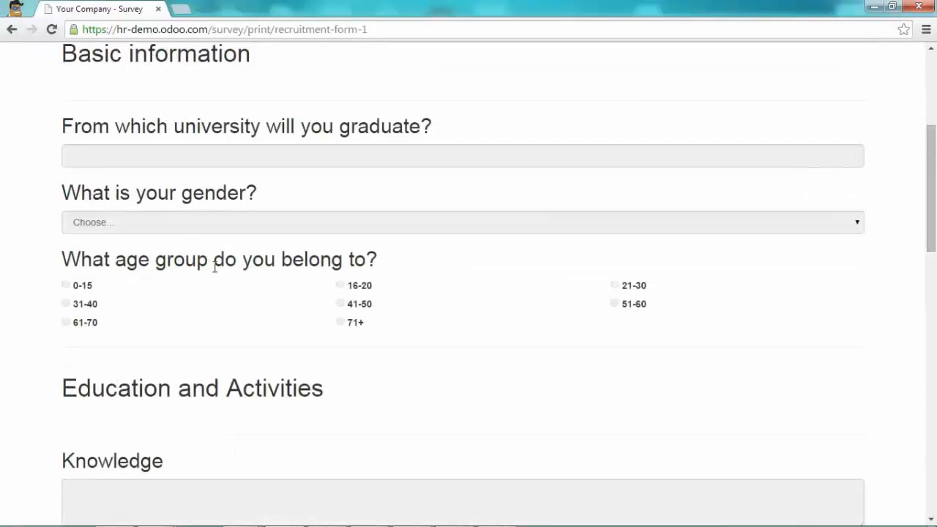
pyautogui.scroll(-12, 215, 267)
pyautogui.scroll(11, 209, 329)
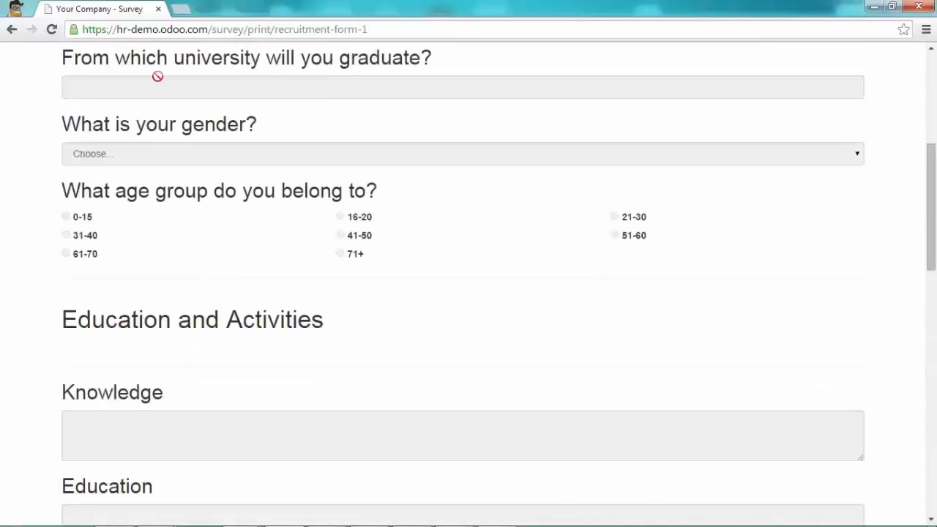
pyautogui.scroll(5, 158, 76)
# - Return to the Human Resources job positions, remove the In Recruitment filter and launch recruitment for Technical Consultant
pyautogui.click(68, 55)
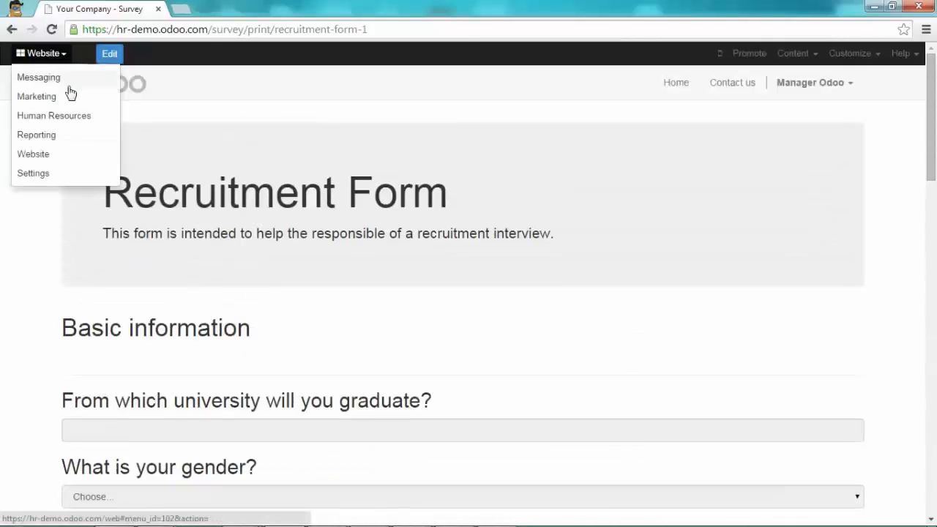
pyautogui.click(68, 116)
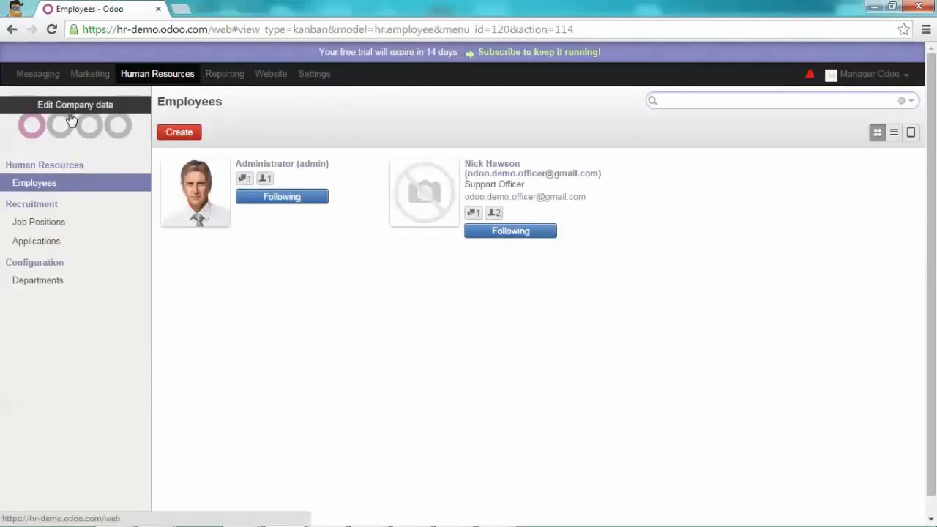
pyautogui.click(33, 222)
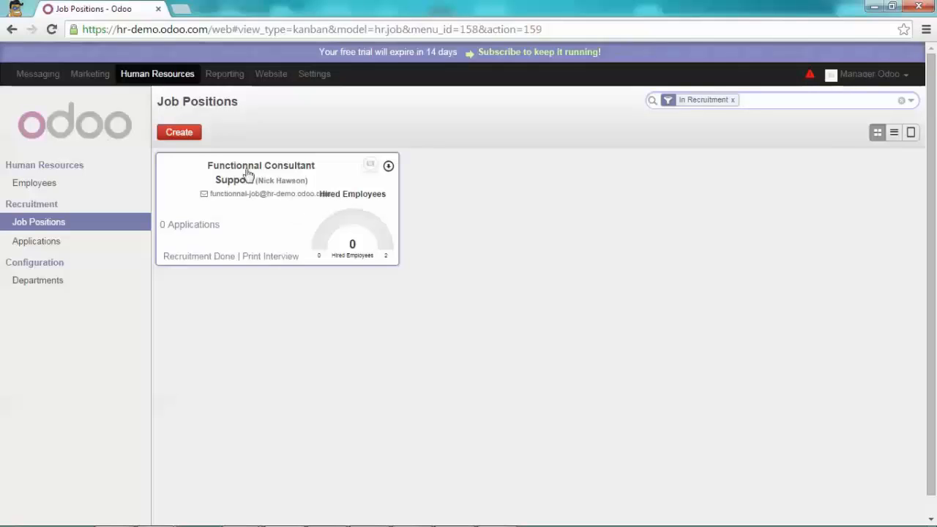
pyautogui.click(732, 100)
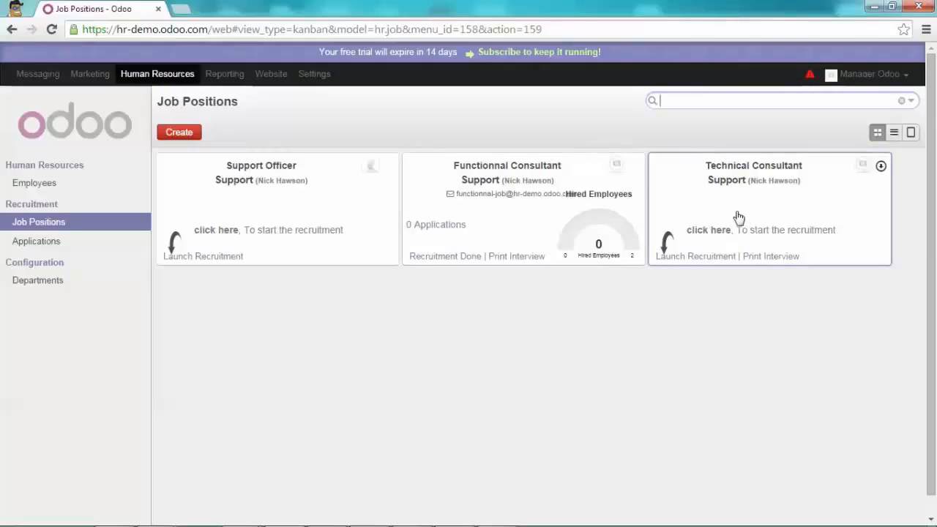
pyautogui.click(708, 257)
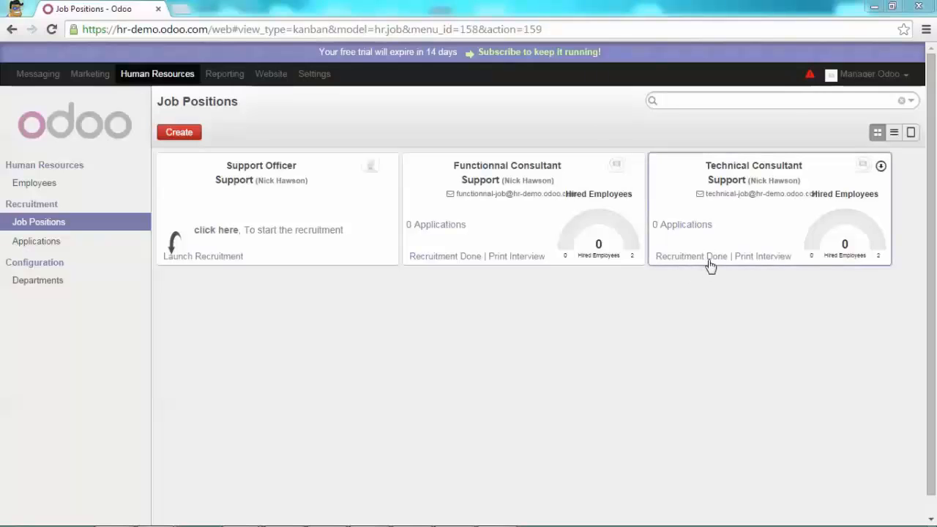
# - Add a Knowledge Test stage to the Technical Consultant applications and place it between First Interview and Second Interview
pyautogui.click(754, 226)
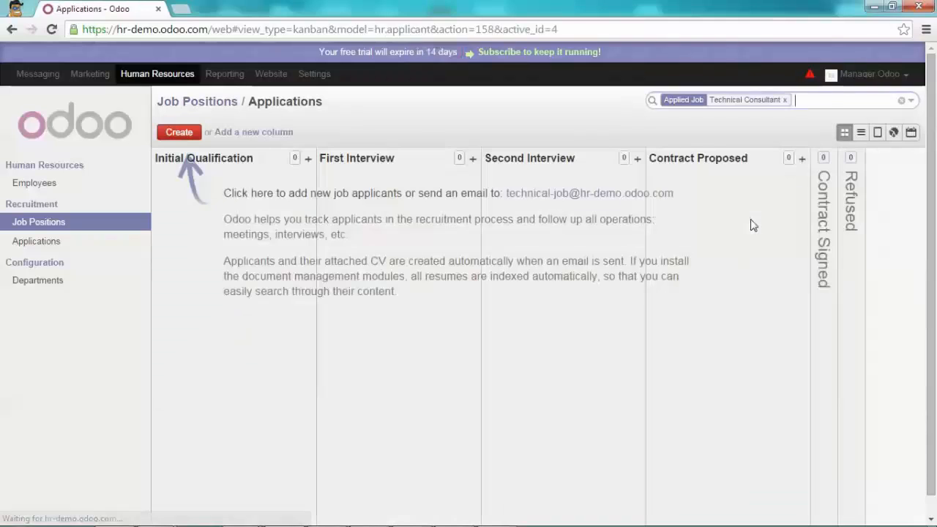
pyautogui.click(274, 134)
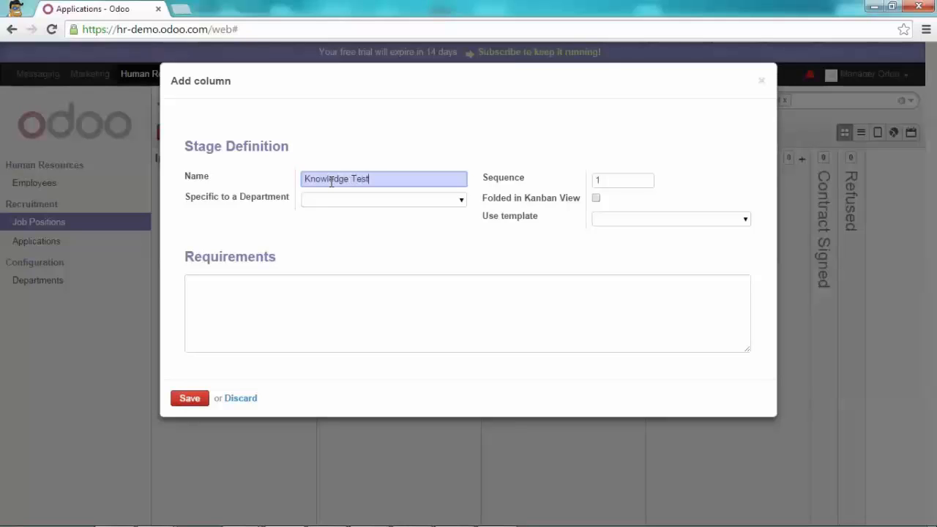
pyautogui.click(462, 201)
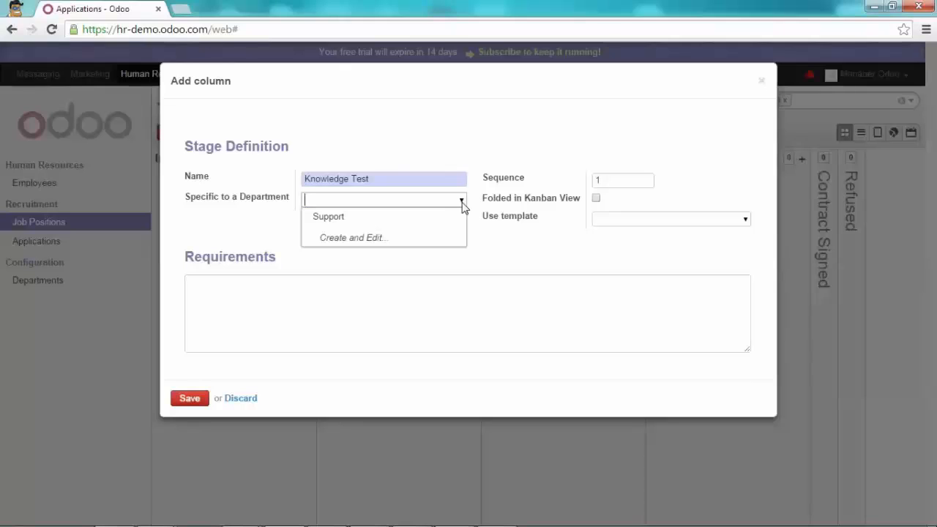
pyautogui.click(257, 219)
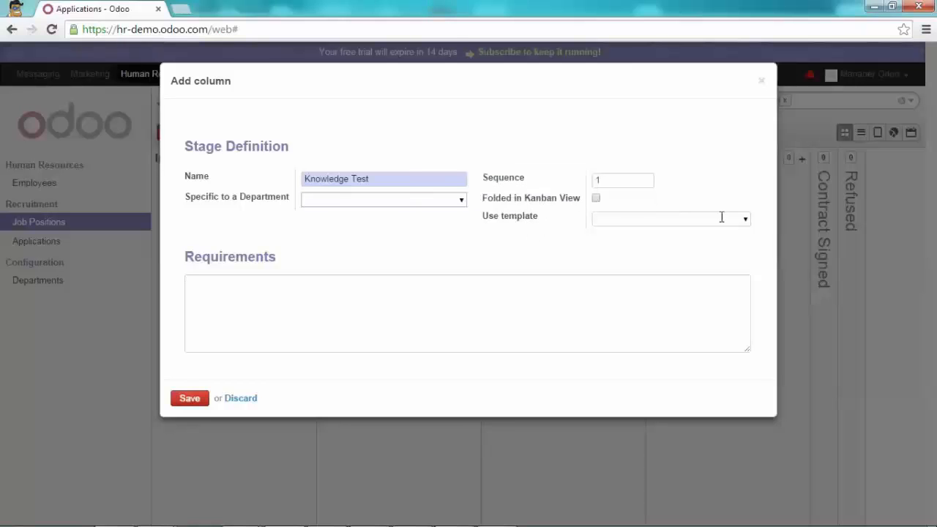
pyautogui.click(745, 221)
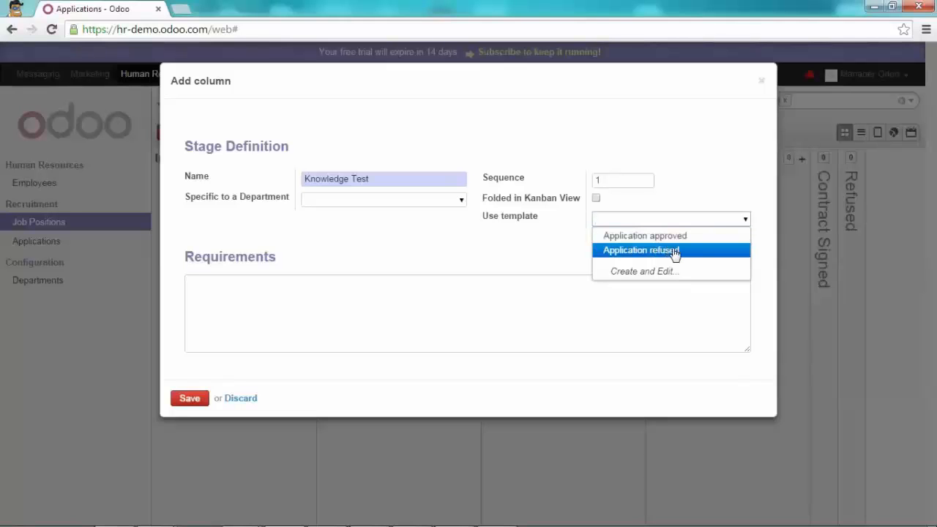
pyautogui.click(434, 223)
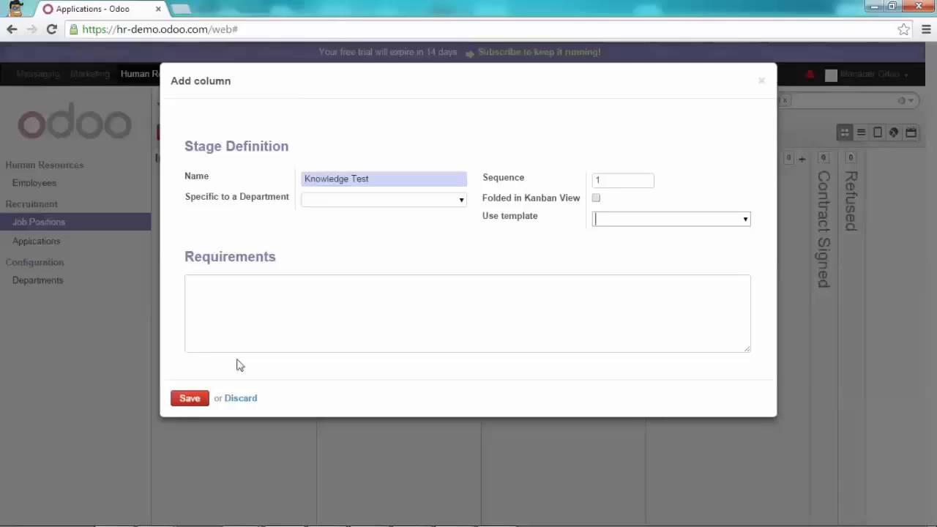
pyautogui.click(190, 399)
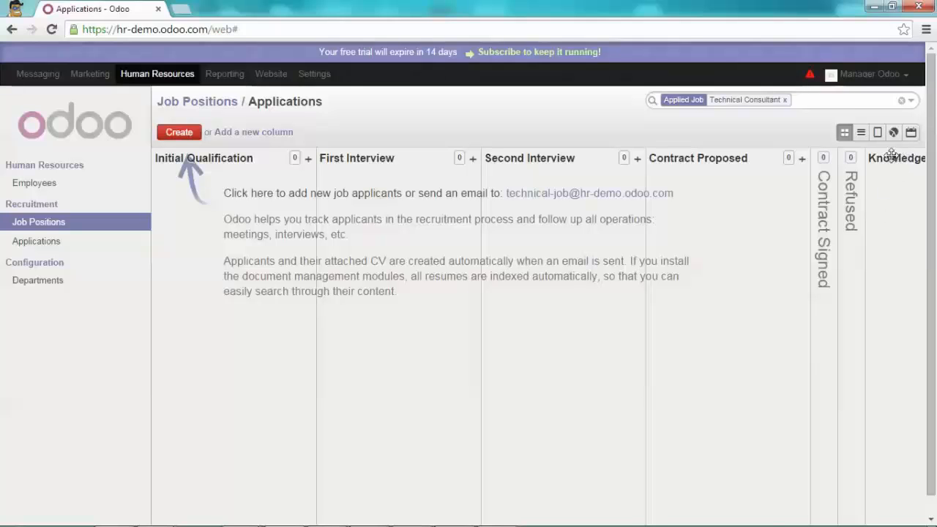
pyautogui.moveTo(896, 160); pyautogui.dragTo(503, 153)
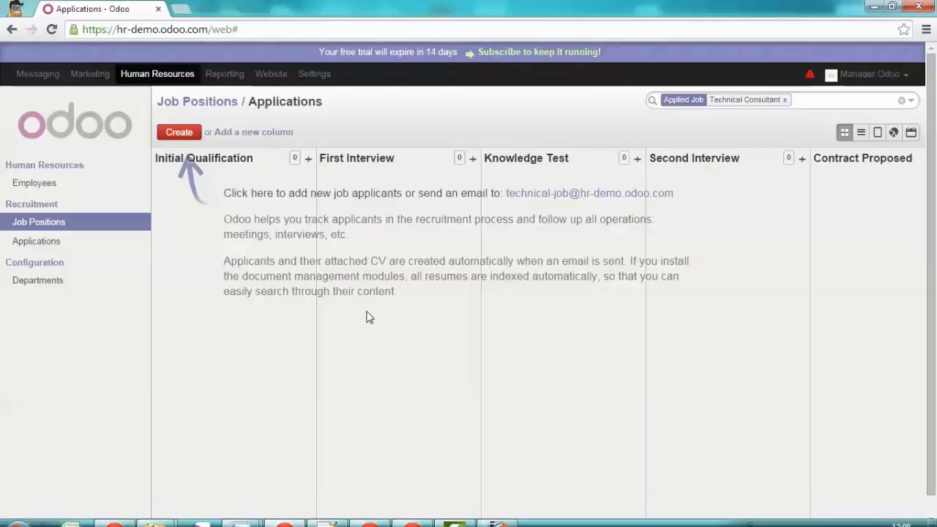
pyautogui.hotkey('alt', 'Tab')
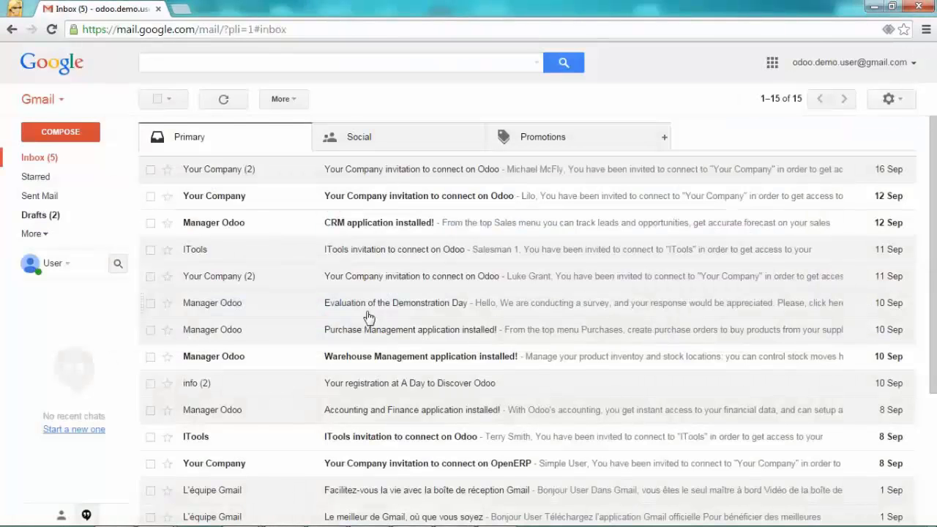
pyautogui.hotkey('alt', 'Tab')
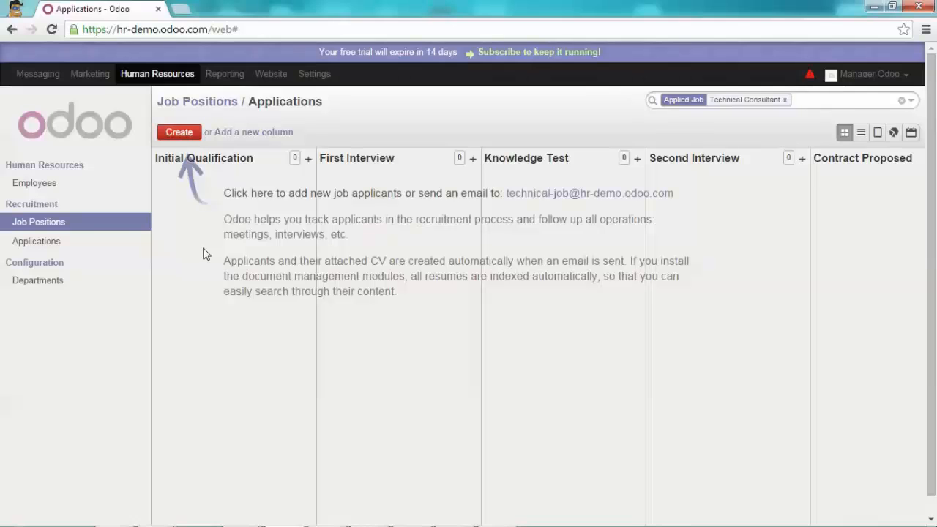
# - Open the Technical Consultant position's form from the job positions and copy its specific email address
pyautogui.click(196, 102)
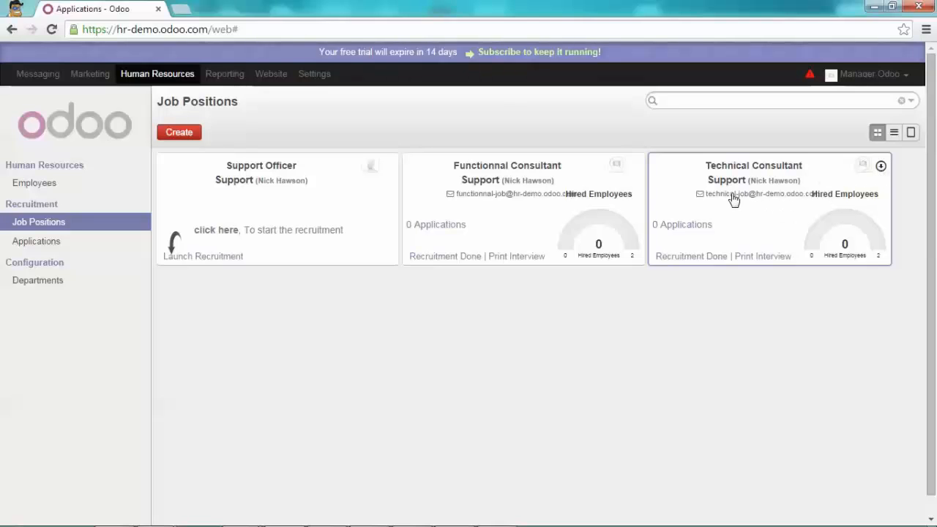
pyautogui.click(882, 167)
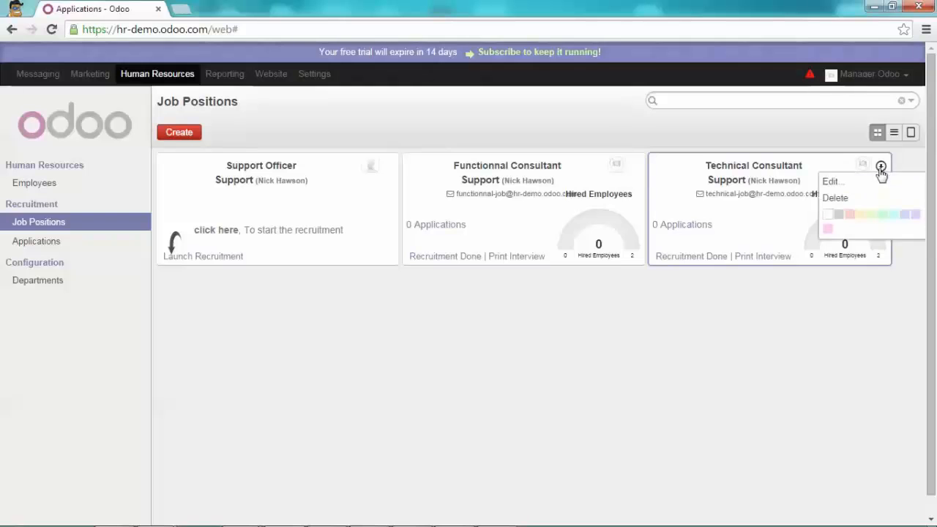
pyautogui.click(829, 181)
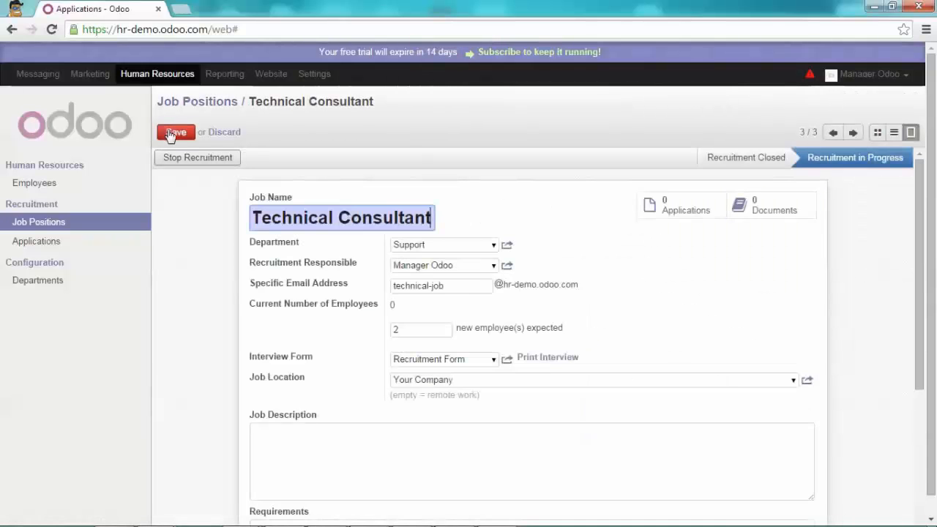
pyautogui.click(170, 136)
pyautogui.moveTo(531, 264); pyautogui.dragTo(390, 265)
pyautogui.rightClick(401, 268)
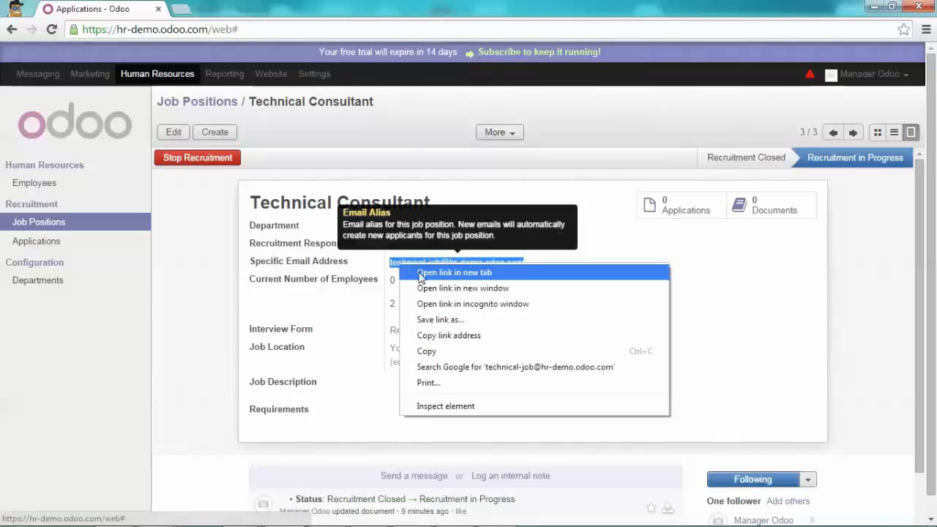
pyautogui.click(433, 353)
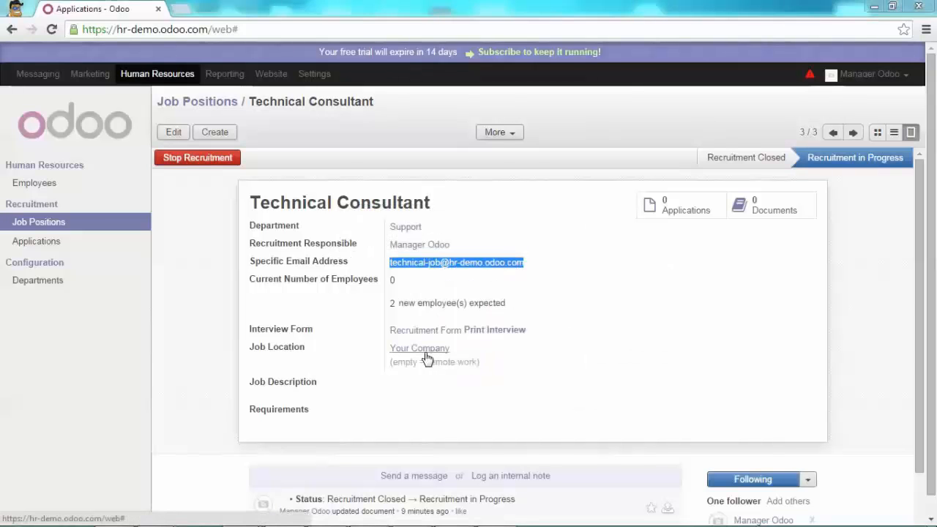
# - Switch to Gmail and start a new message to the copied address with the subject "Application for Technical Consultant"
pyautogui.hotkey('alt', 'Tab')
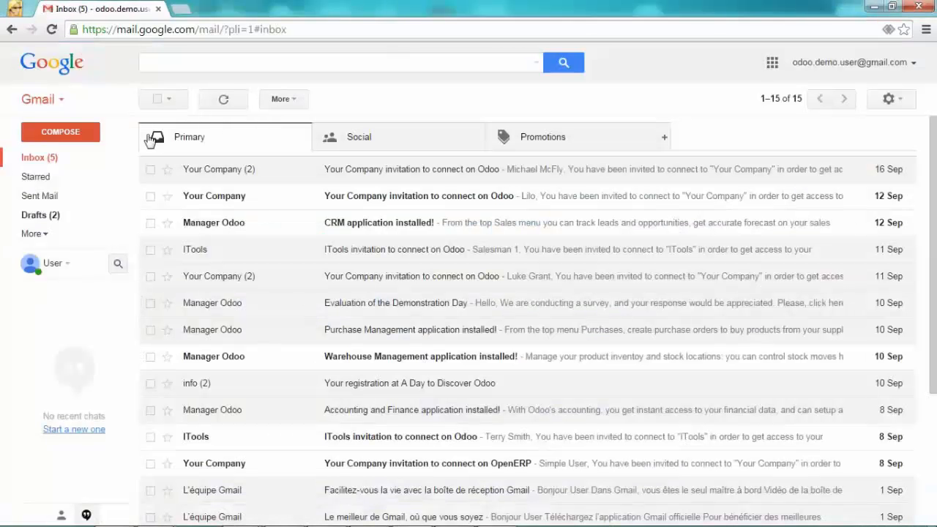
pyautogui.click(77, 136)
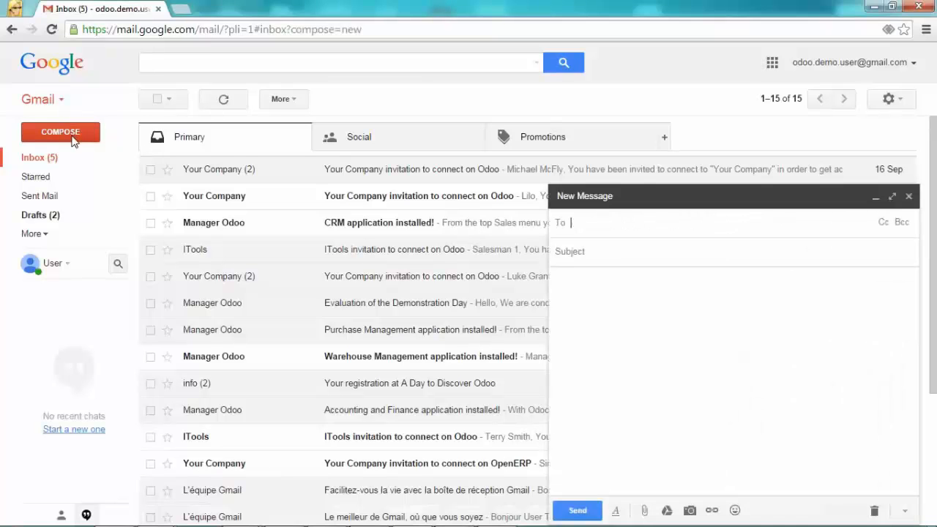
pyautogui.click(618, 227)
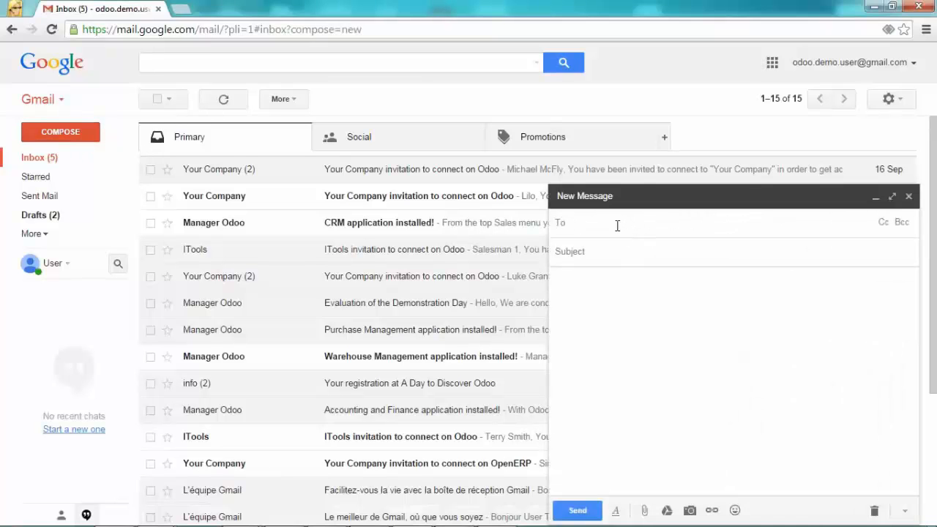
pyautogui.hotkey('ctrl', 'v')
pyautogui.click(607, 251)
pyautogui.write('A')
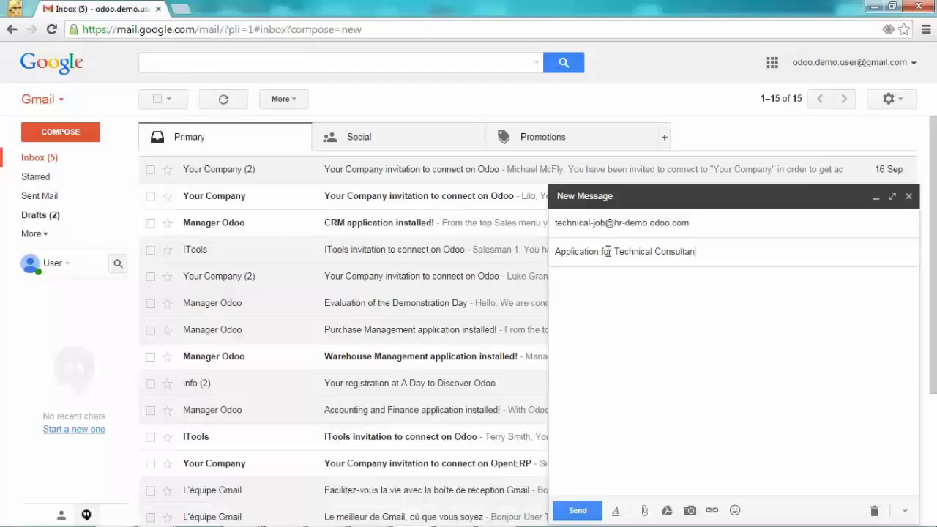
# - Write the message body "Hello, I am interested in the Technicl position at Itools"
pyautogui.click(600, 276)
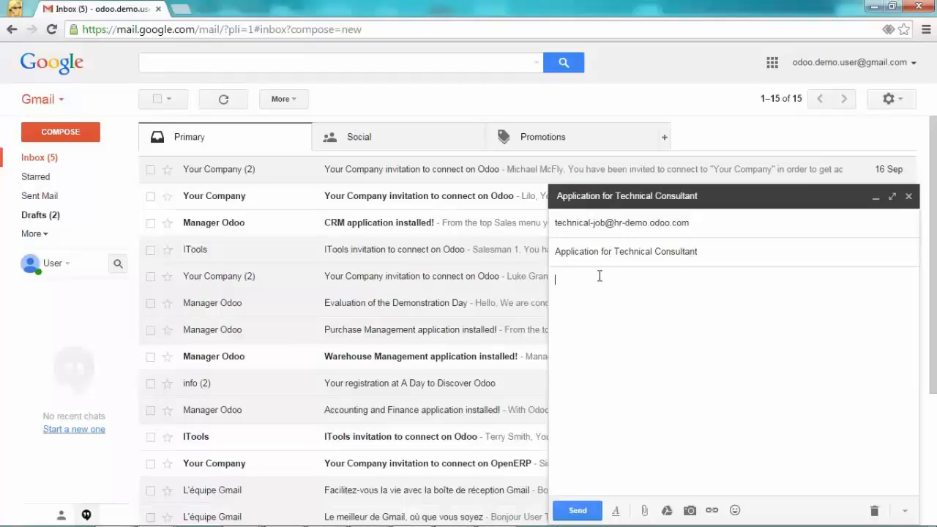
pyautogui.write('Hello,')
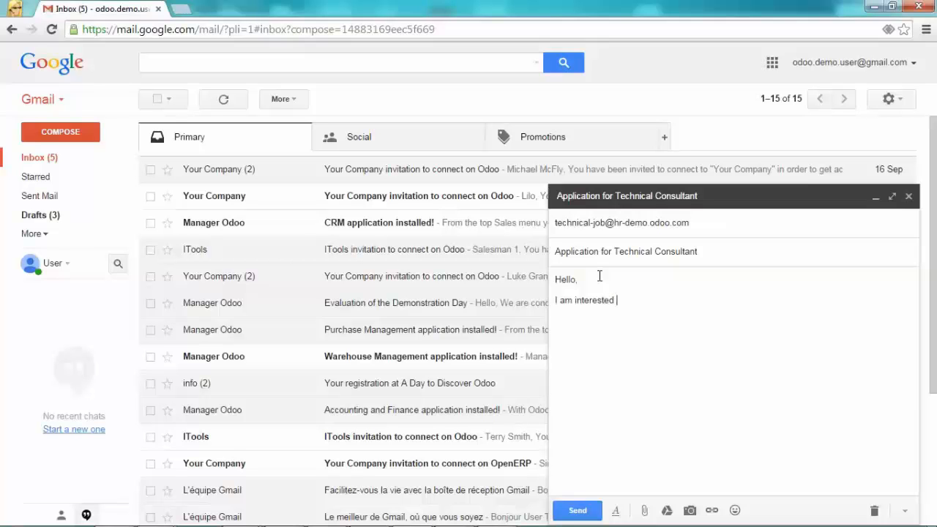
pyautogui.write('in the')
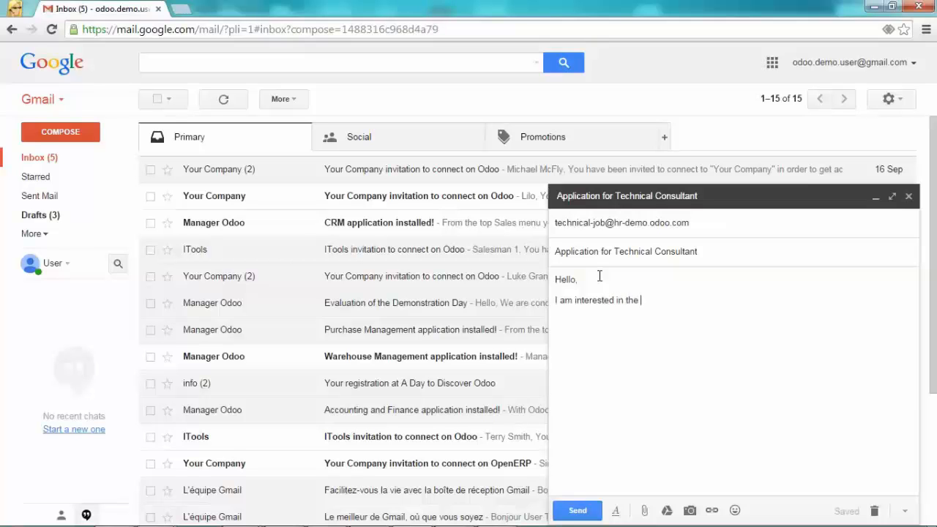
pyautogui.write(' Technicl position at Itools')
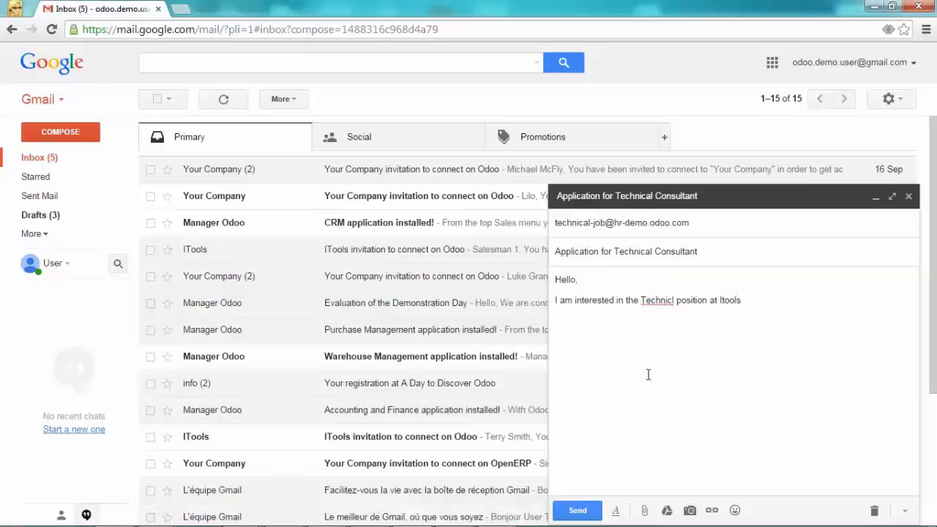
# - Attach the applicant's cover letter and CV PDF files to the application email and send it
pyautogui.click(644, 510)
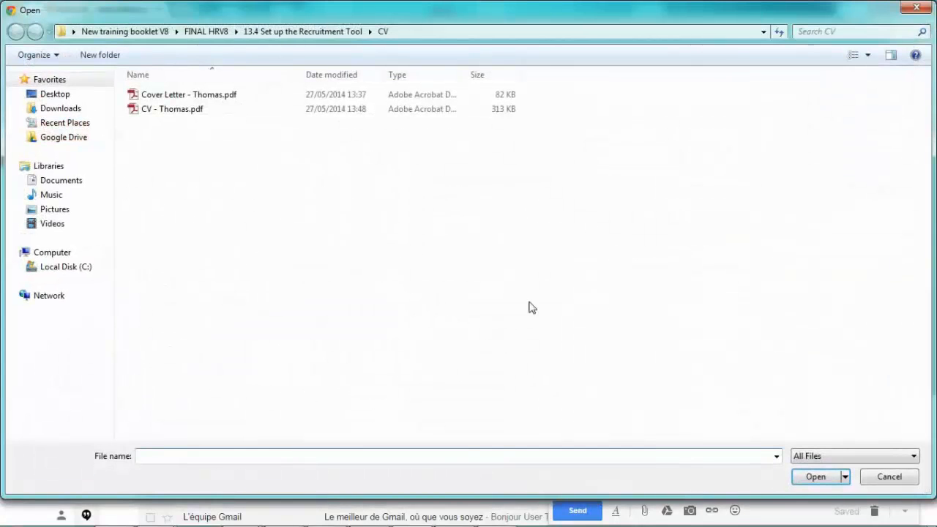
pyautogui.moveTo(543, 128); pyautogui.dragTo(162, 88)
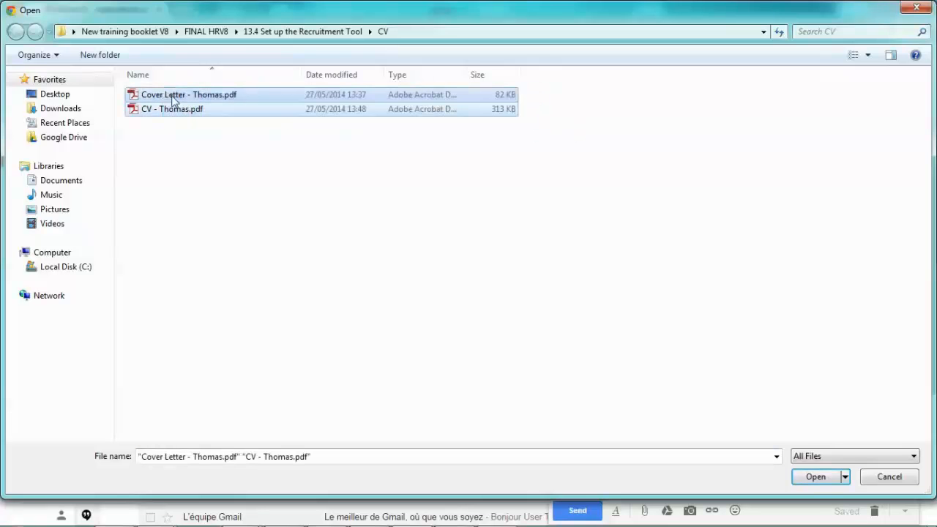
pyautogui.click(817, 476)
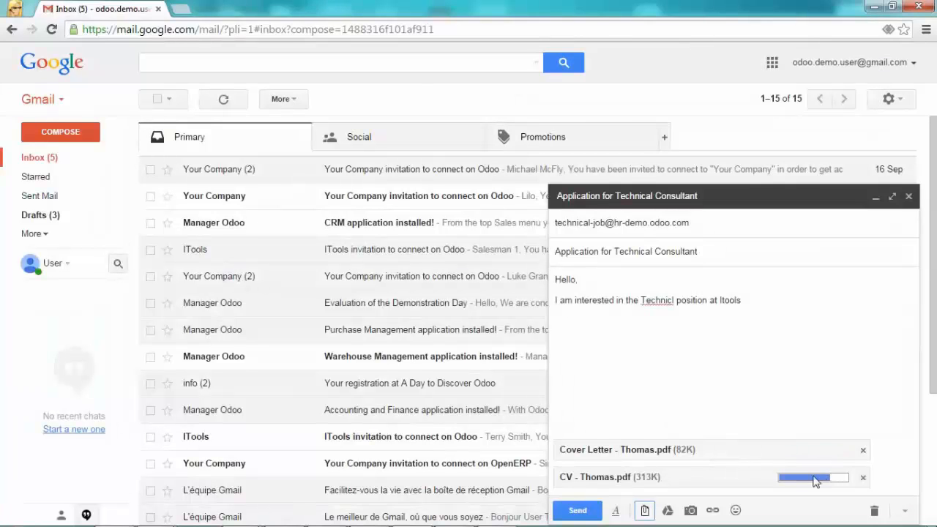
pyautogui.click(593, 513)
# - Switch back to Odoo, refresh the Technical Consultant position and open its applications to check the incoming application
pyautogui.hotkey('alt', 'Tab')
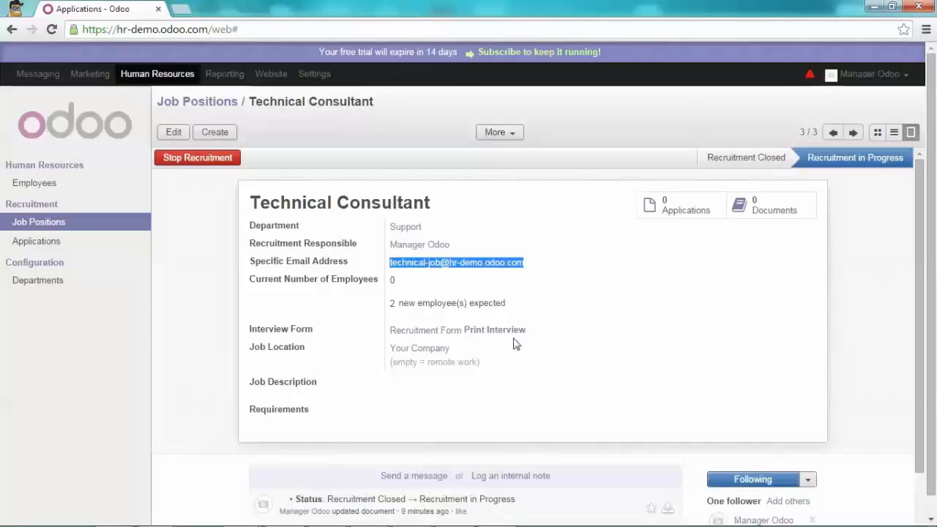
pyautogui.click(911, 132)
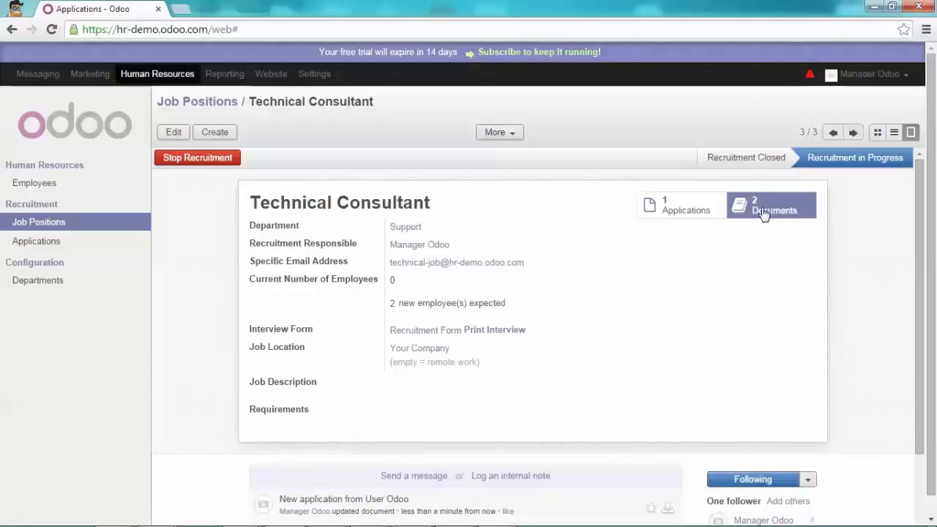
pyautogui.click(686, 210)
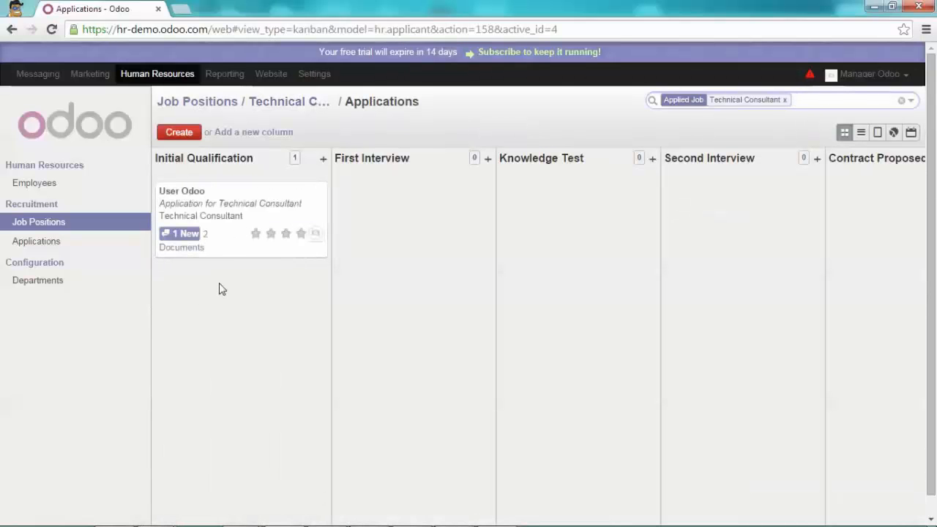
pyautogui.moveTo(232, 239)
pyautogui.mouseDown()
pyautogui.moveTo(280, 224)
pyautogui.moveTo(247, 232)
pyautogui.mouseUp()
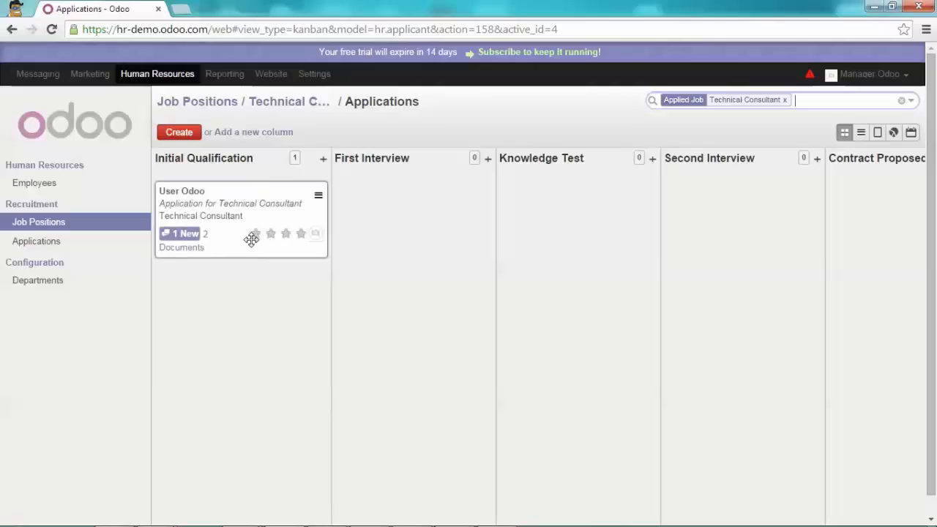